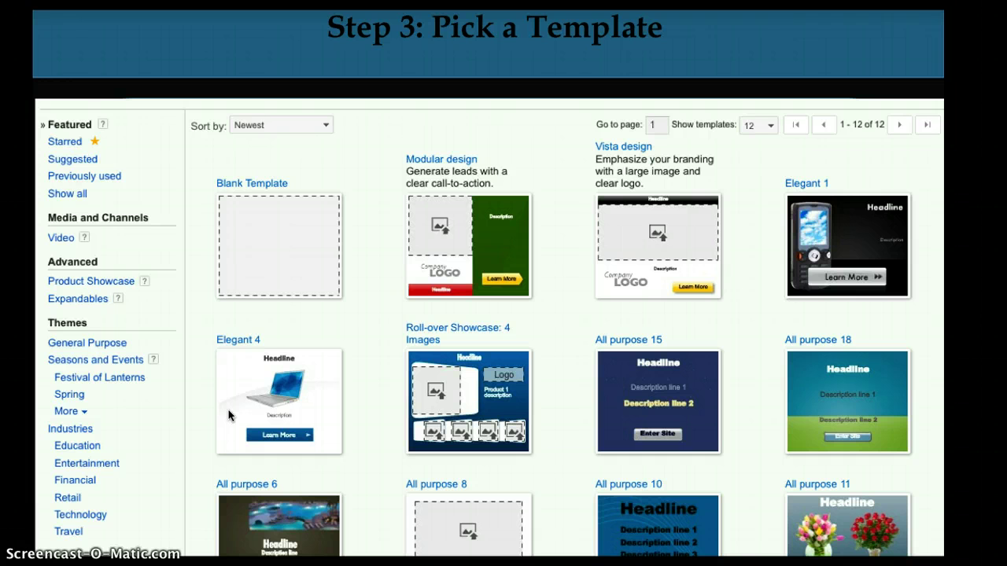
End the slide show at the "Templates: Explore & Live Build!!" slide and switch to the AdWords template gallery in an enlarged browser window.
{"action": "left_click", "coordinate": [229, 410]}
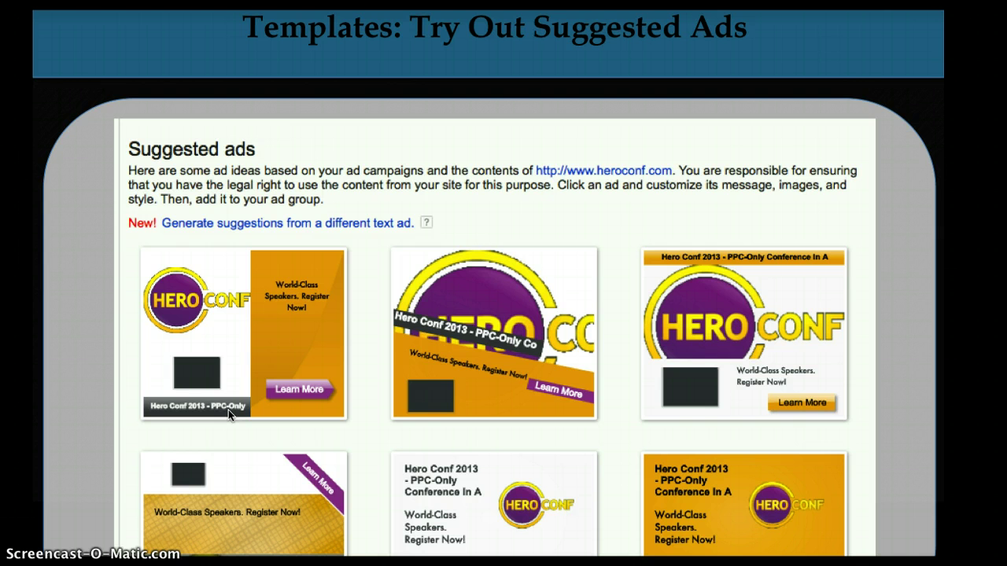
{"action": "key", "text": "Right"}
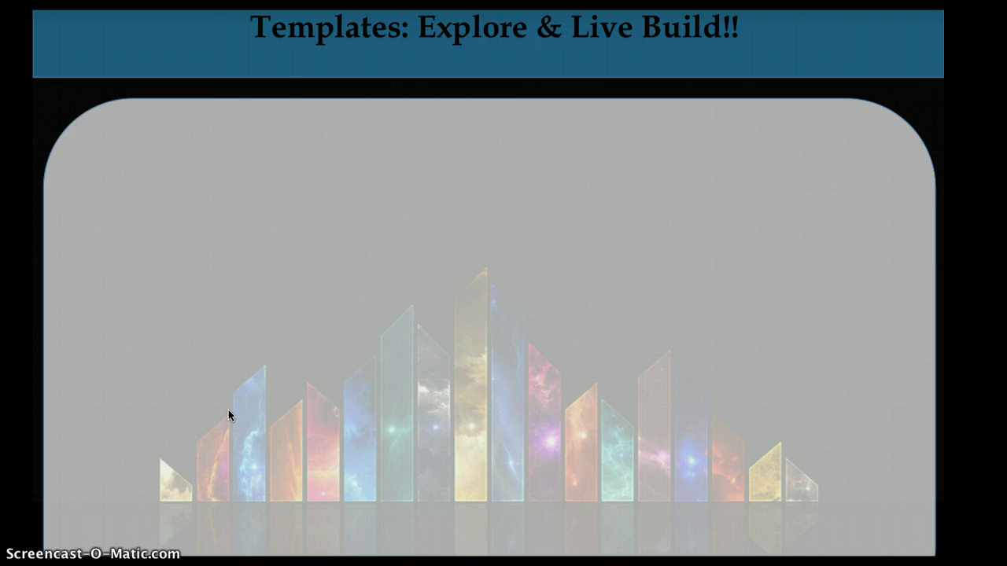
{"action": "key", "text": "Escape"}
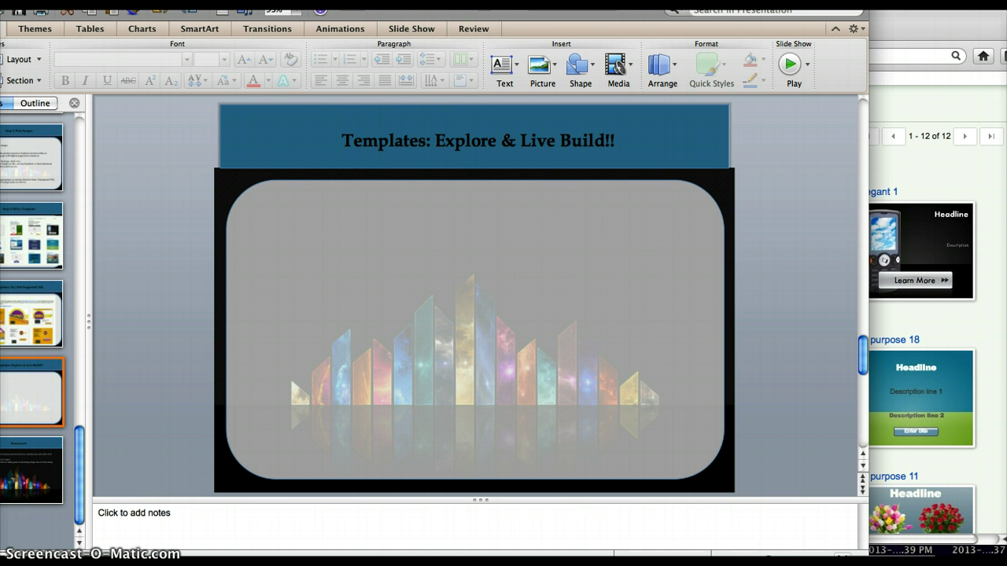
{"action": "left_click", "coordinate": [928, 18]}
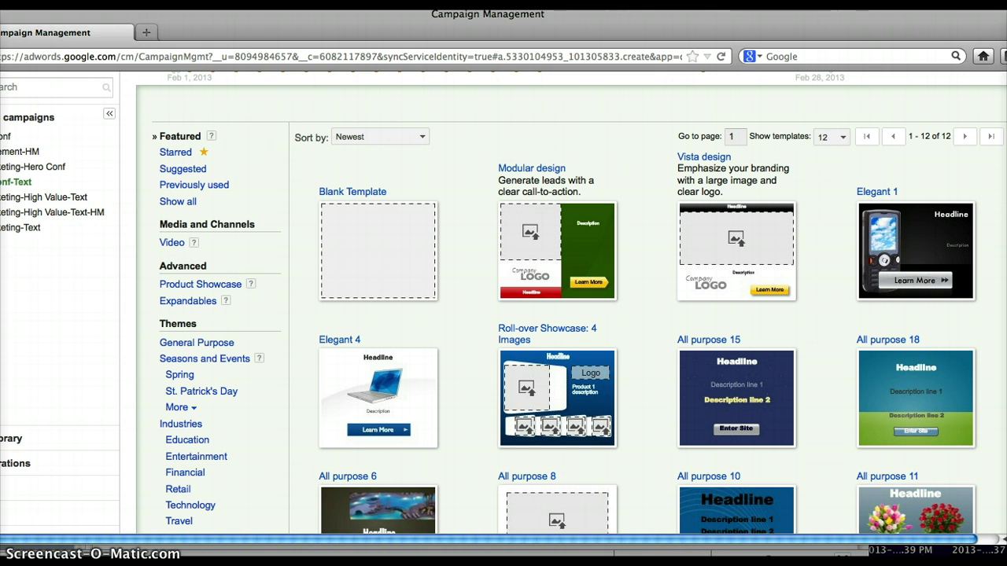
{"action": "left_click_drag", "start_coordinate": [895, 17], "coordinate": [813, 9]}
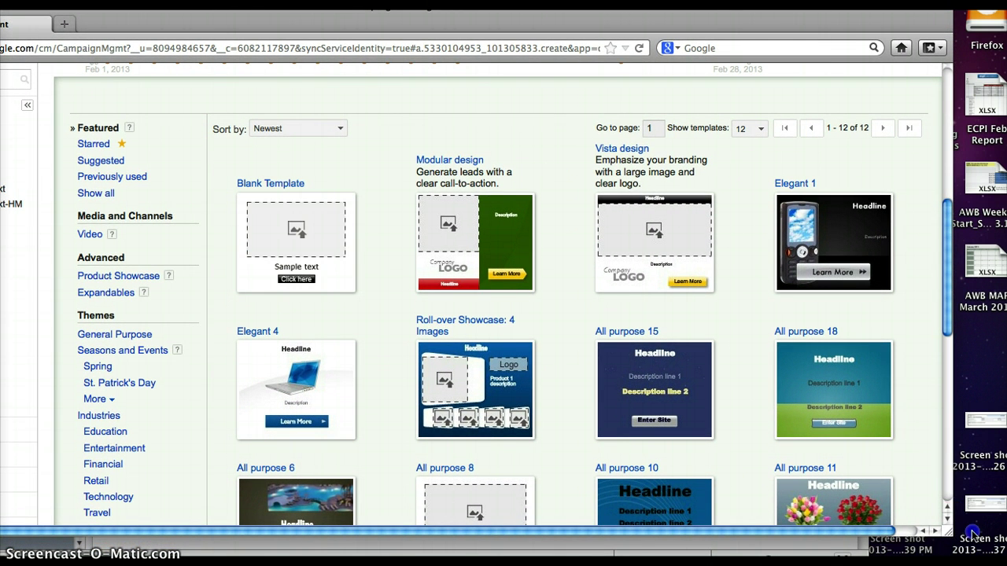
{"action": "left_click_drag", "start_coordinate": [950, 535], "coordinate": [1006, 557]}
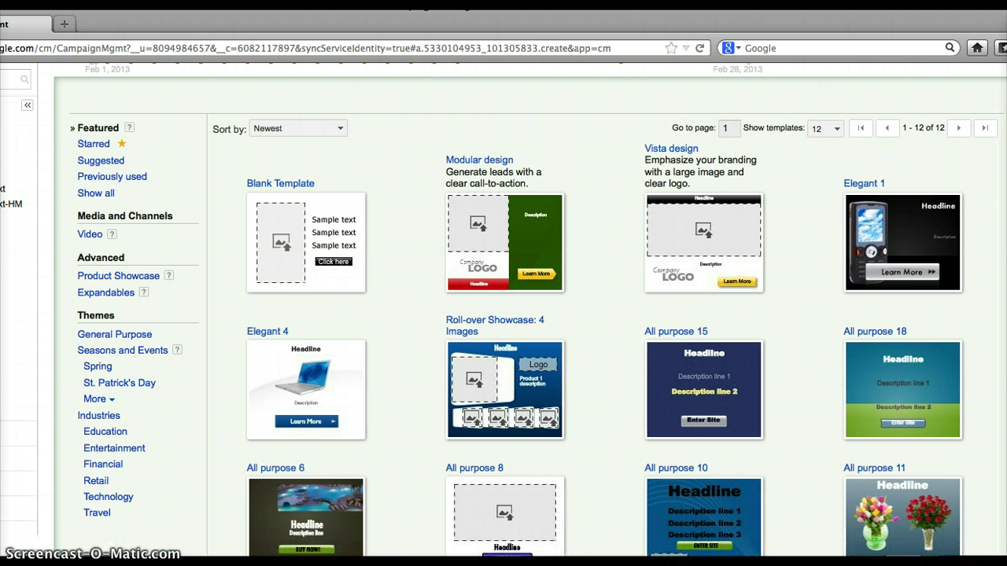
Show the suggested ad templates and open the first Hero Conf ad, with the logo beside an orange panel, for editing.
{"action": "mouse_move", "coordinate": [312, 357]}
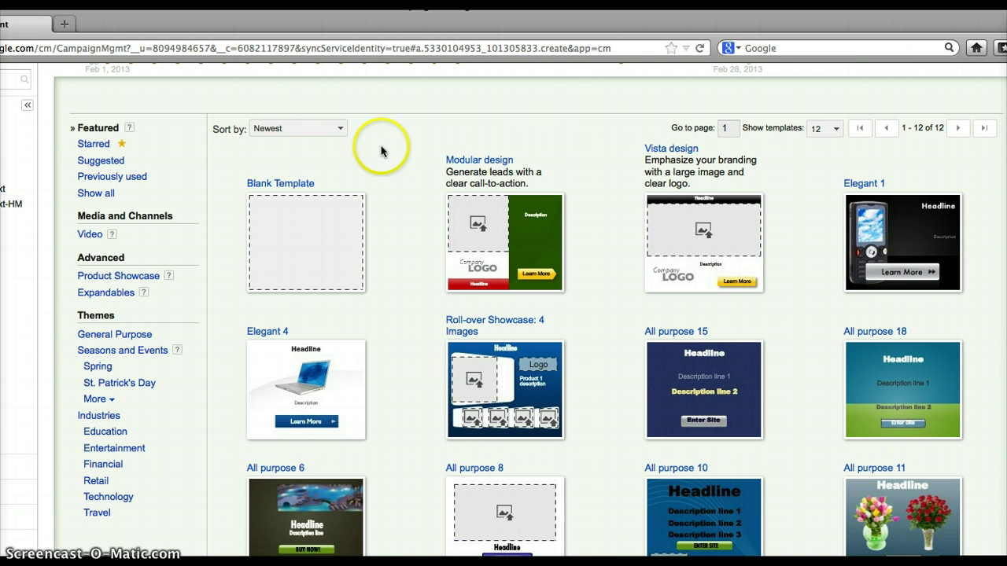
{"action": "scroll", "coordinate": [394, 142], "scroll_direction": "down", "scroll_amount": 1}
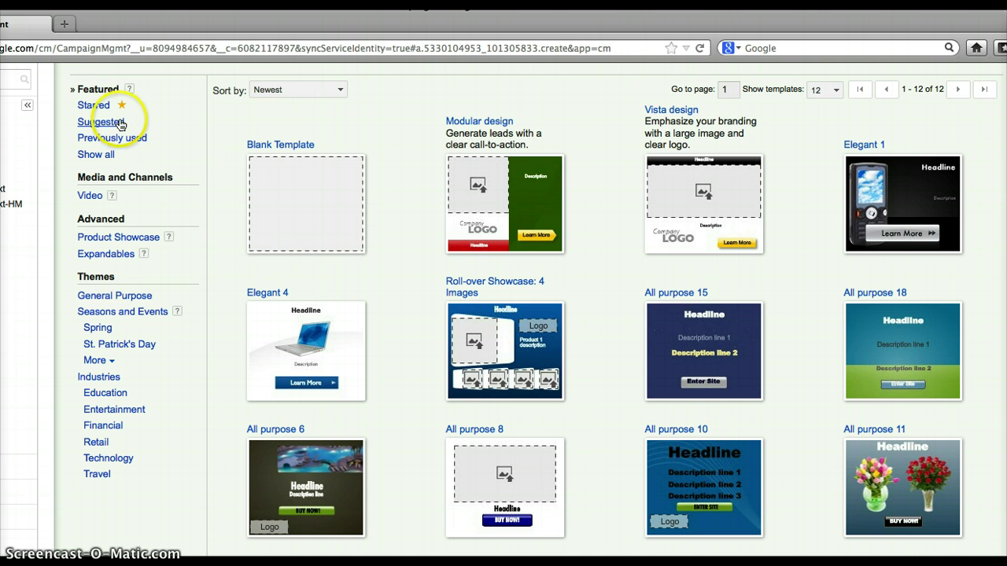
{"action": "left_click", "coordinate": [119, 124]}
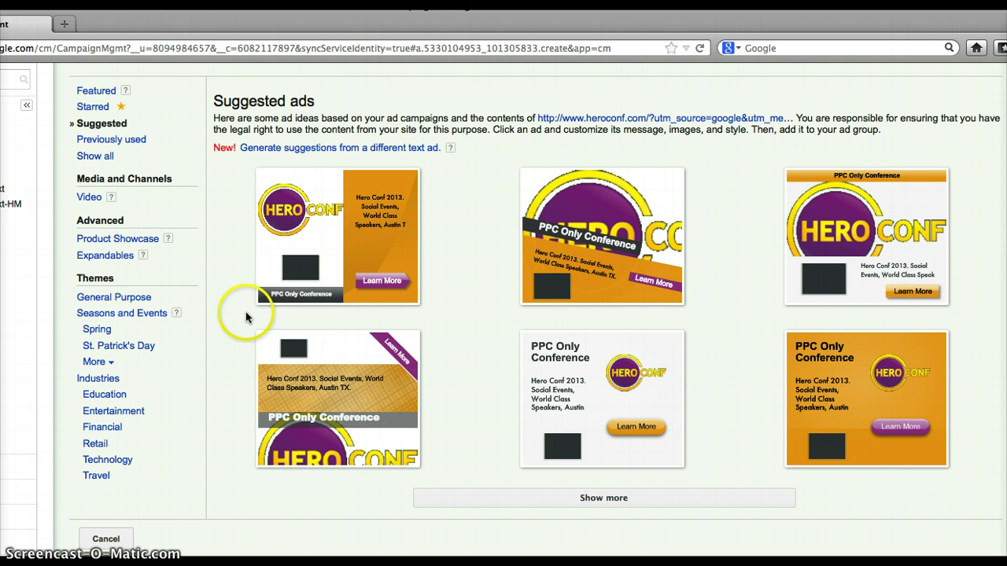
{"action": "mouse_move", "coordinate": [326, 275]}
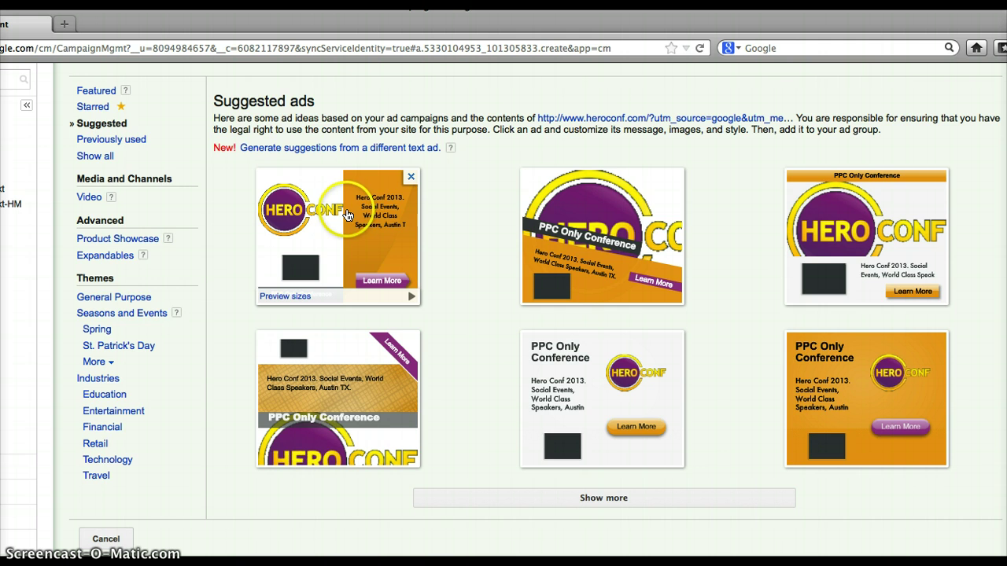
{"action": "left_click", "coordinate": [349, 216]}
{"action": "left_click", "coordinate": [379, 280]}
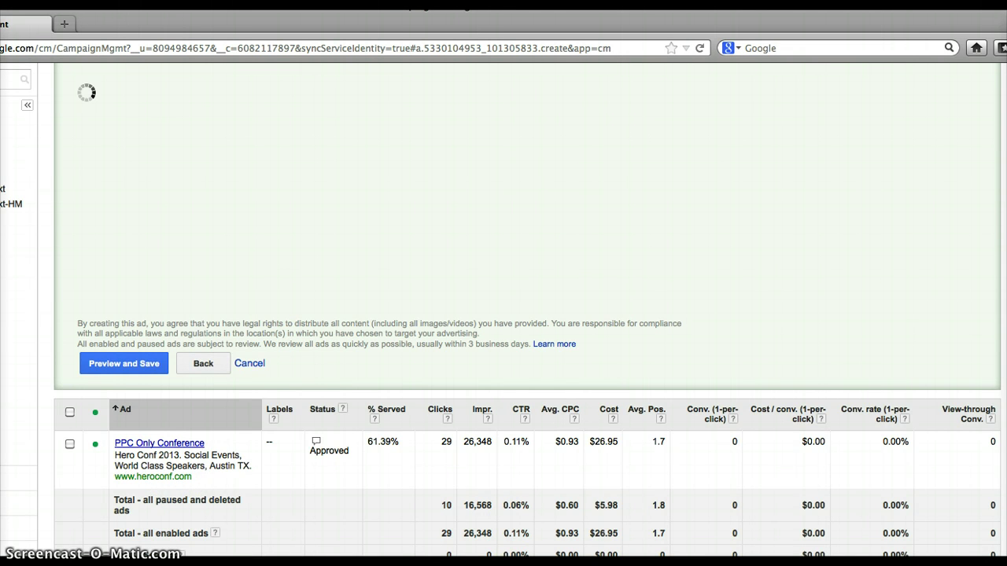
Remove "Hero Conf 2013." from the beginning of the ad's description.
{"action": "scroll", "coordinate": [503, 314], "scroll_direction": "up", "scroll_amount": 5}
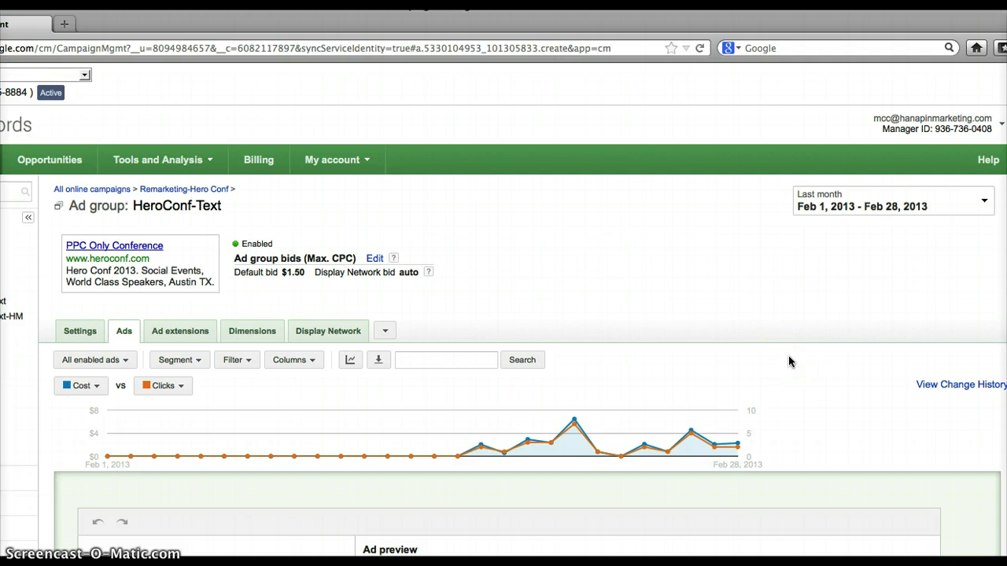
{"action": "scroll", "coordinate": [790, 361], "scroll_direction": "down", "scroll_amount": 10}
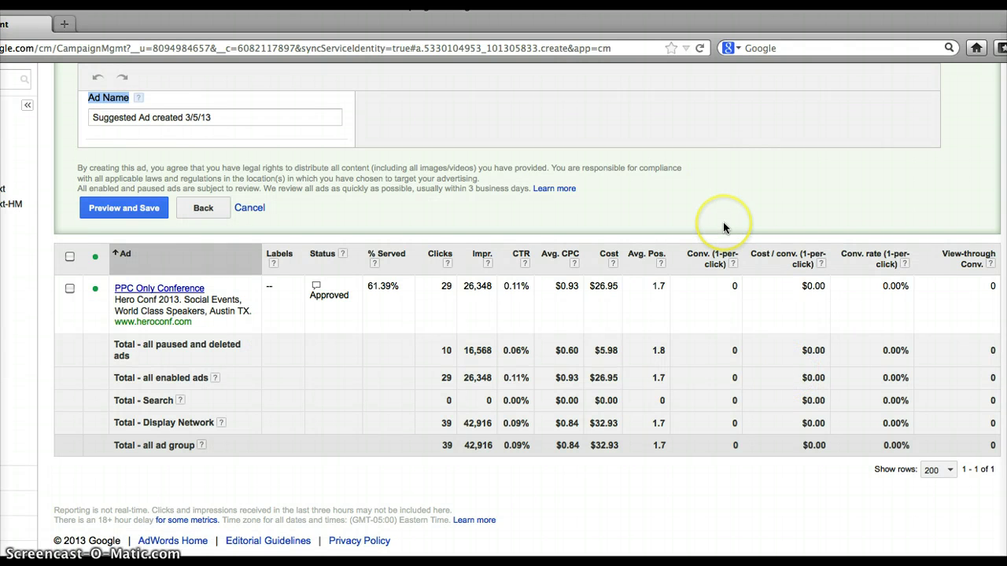
{"action": "scroll", "coordinate": [724, 227], "scroll_direction": "up", "scroll_amount": 5}
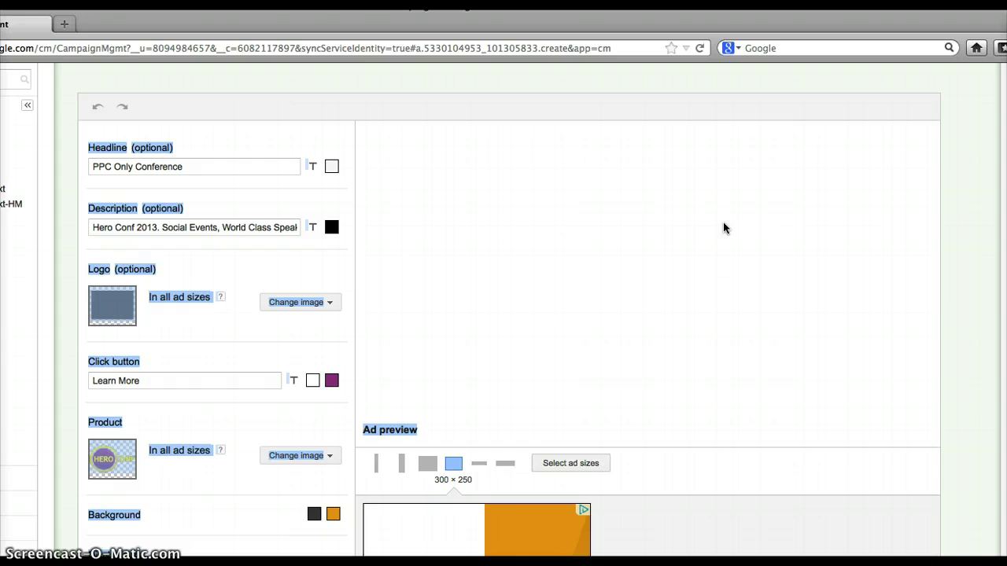
{"action": "left_click", "coordinate": [725, 408]}
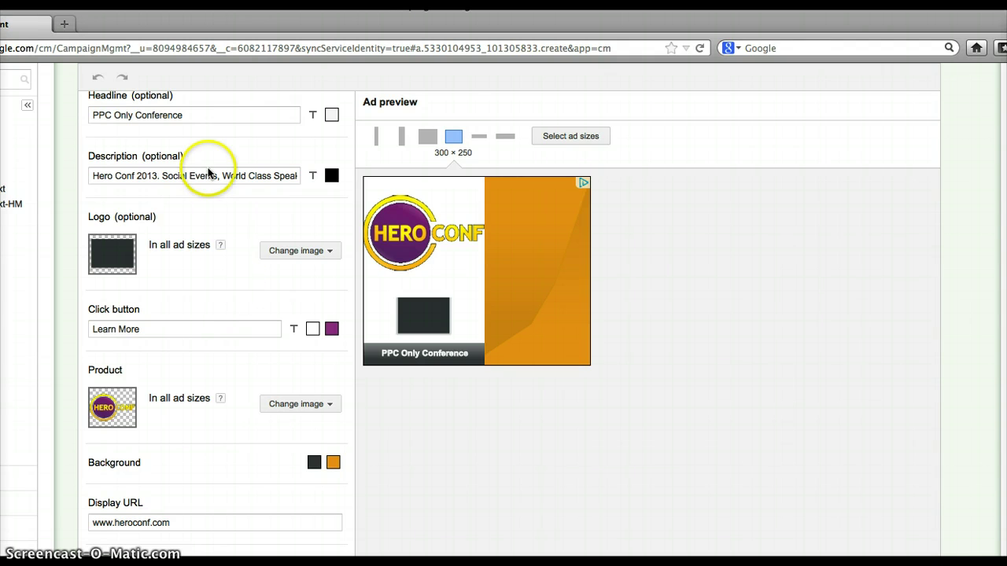
{"action": "left_click", "coordinate": [193, 114]}
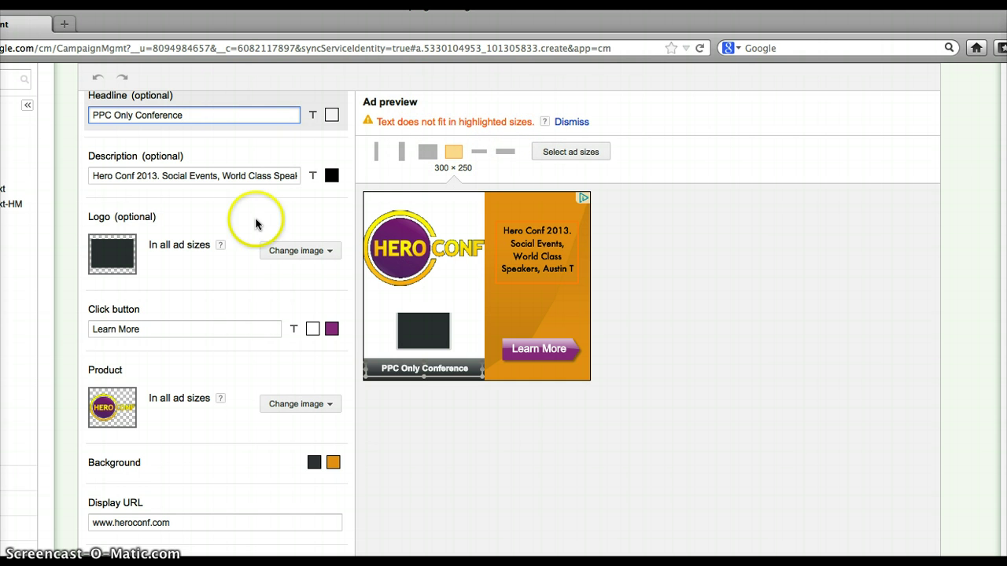
{"action": "left_click", "coordinate": [156, 176]}
{"action": "left_click_drag", "start_coordinate": [160, 177], "coordinate": [89, 176]}
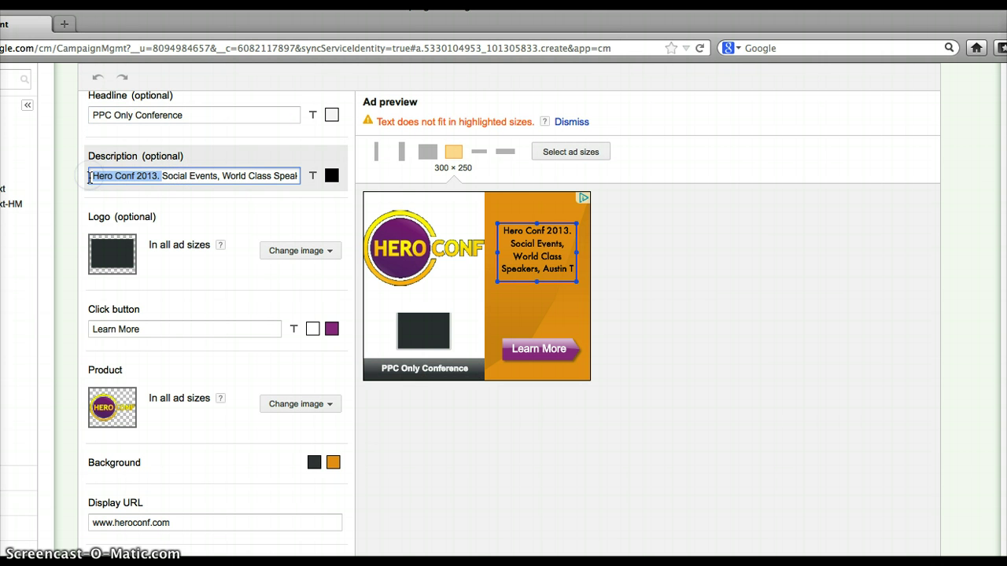
{"action": "key", "text": "BackSpace"}
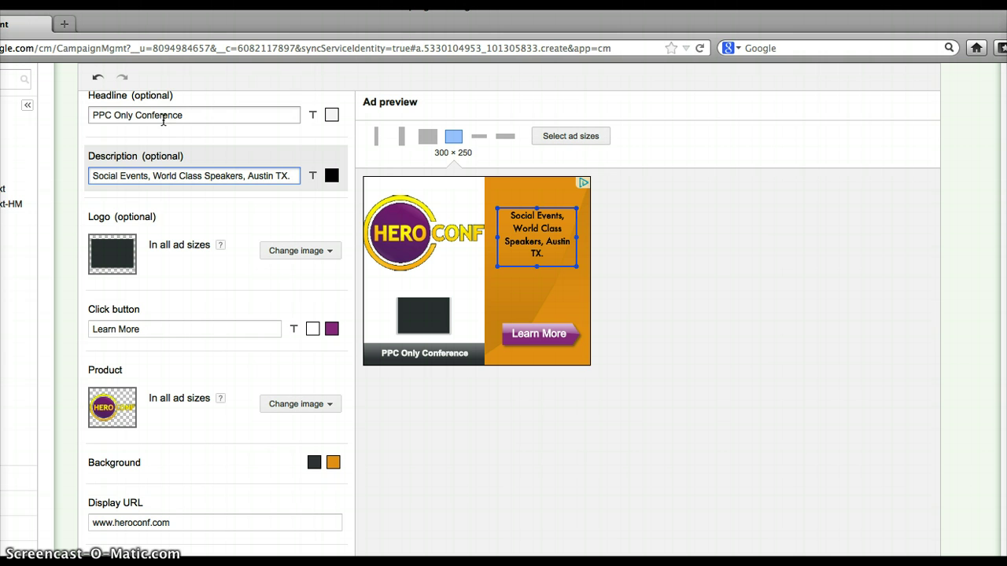
Reword the ad description to "Social Events & World Class Speakers in Austin TX.".
{"action": "left_click", "coordinate": [152, 176]}
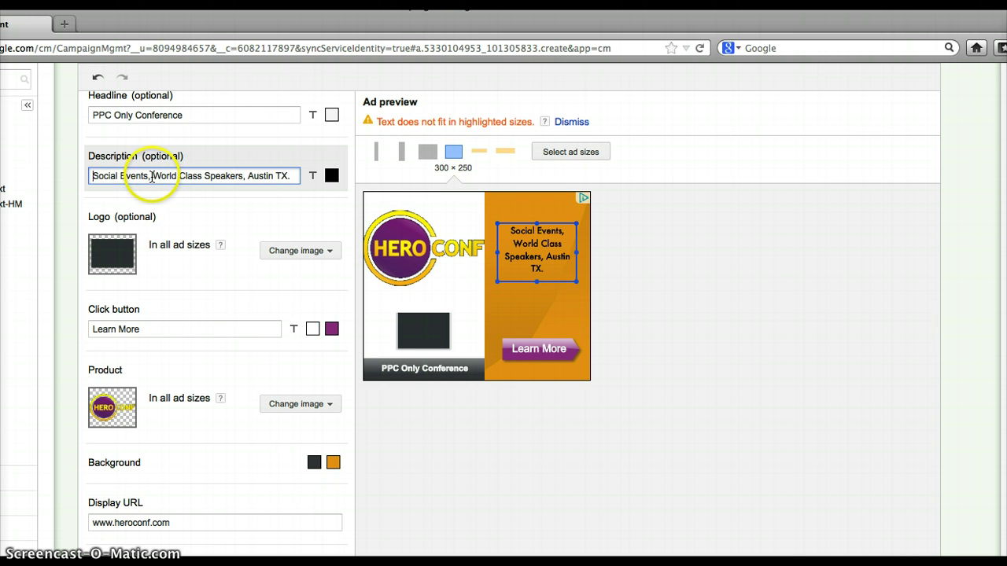
{"action": "type", "text": "="}
{"action": "key", "text": "BackSpace"}
{"action": "key", "text": "BackSpace"}
{"action": "key", "text": "BackSpace"}
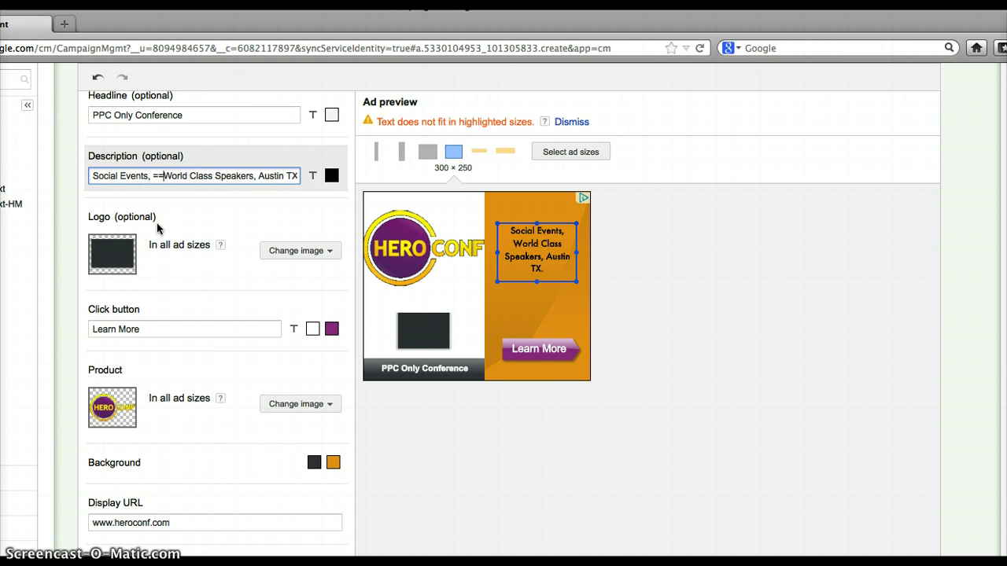
{"action": "type", "text": "&"}
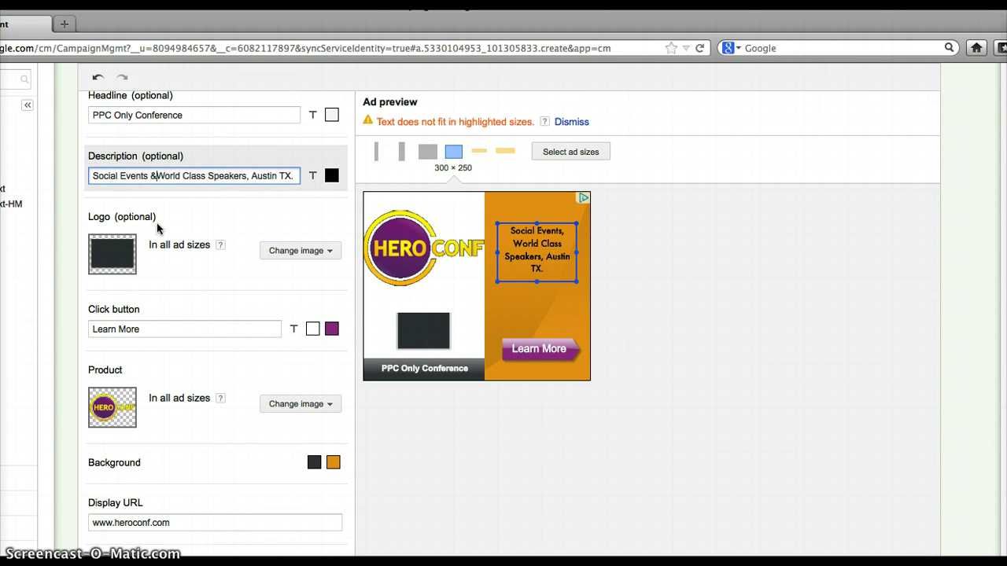
{"action": "left_click", "coordinate": [93, 176]}
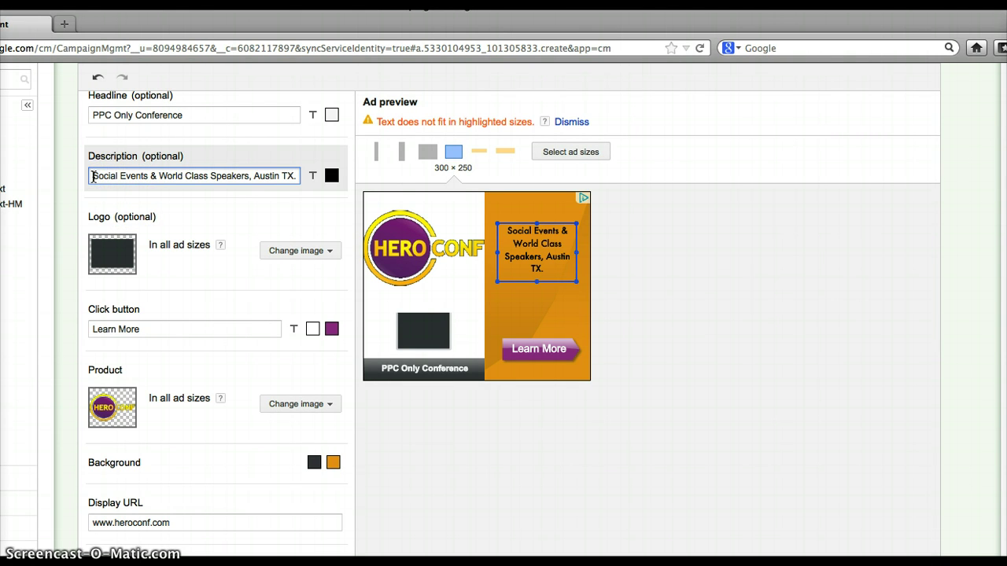
{"action": "left_click", "coordinate": [252, 177]}
{"action": "type", "text": "In"}
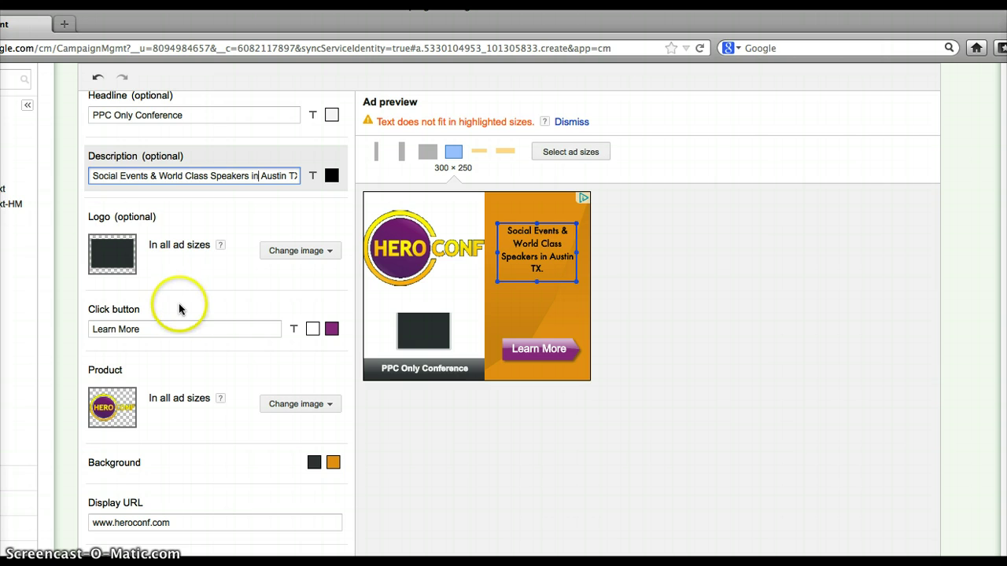
Set the click button's text color to black and change the dark gray background color to black.
{"action": "left_click", "coordinate": [313, 330]}
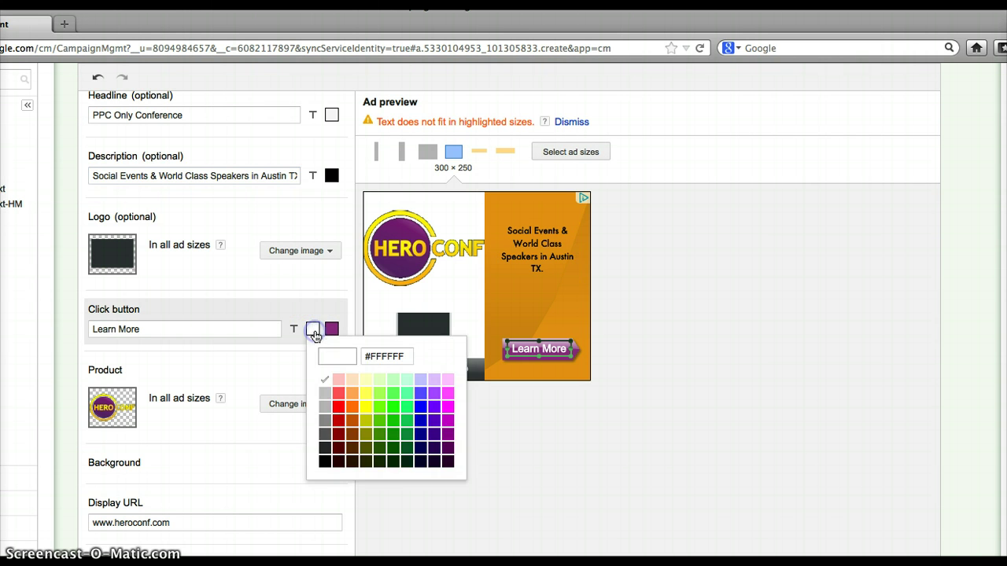
{"action": "left_click", "coordinate": [324, 462]}
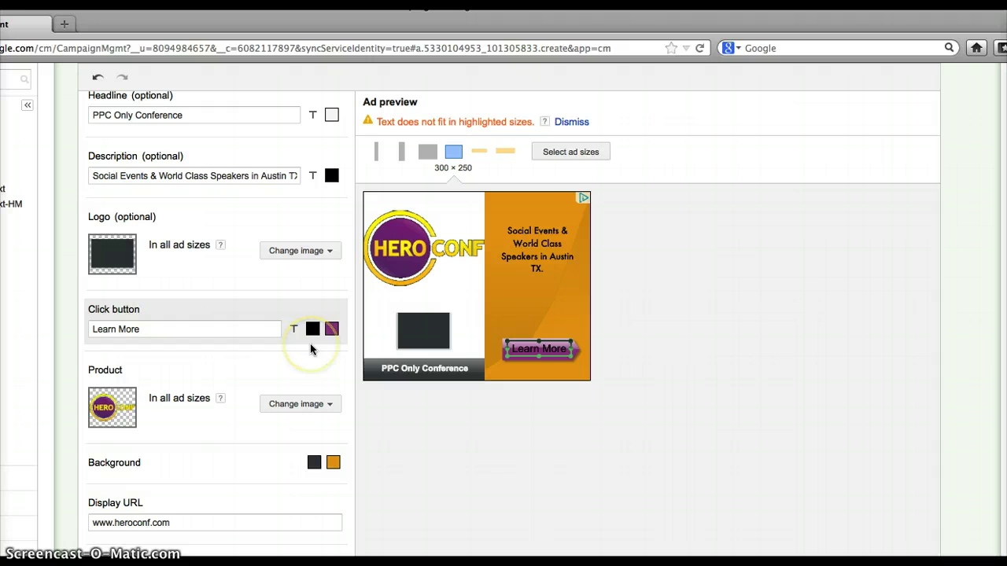
{"action": "scroll", "coordinate": [310, 346], "scroll_direction": "down", "scroll_amount": 2}
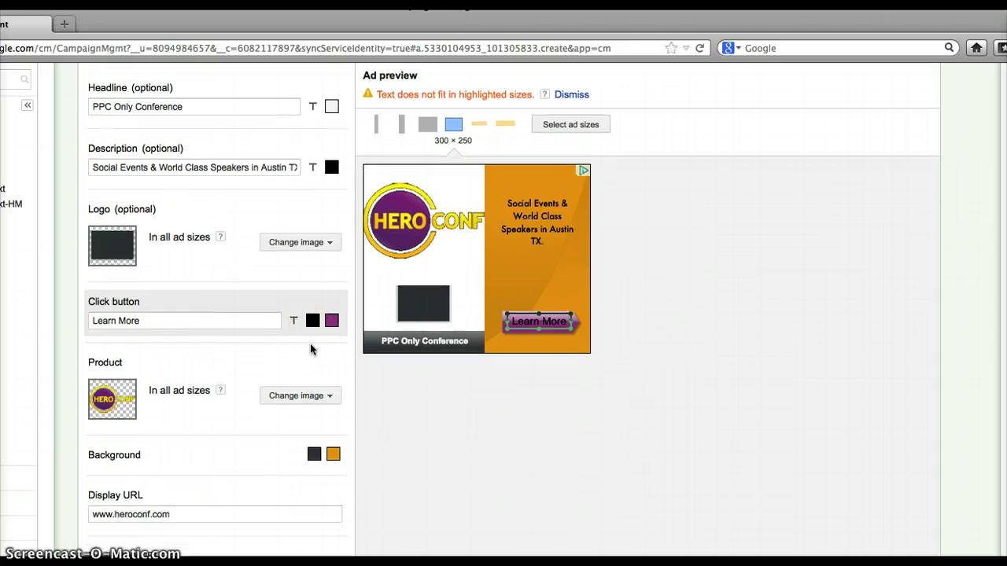
{"action": "left_click", "coordinate": [309, 441]}
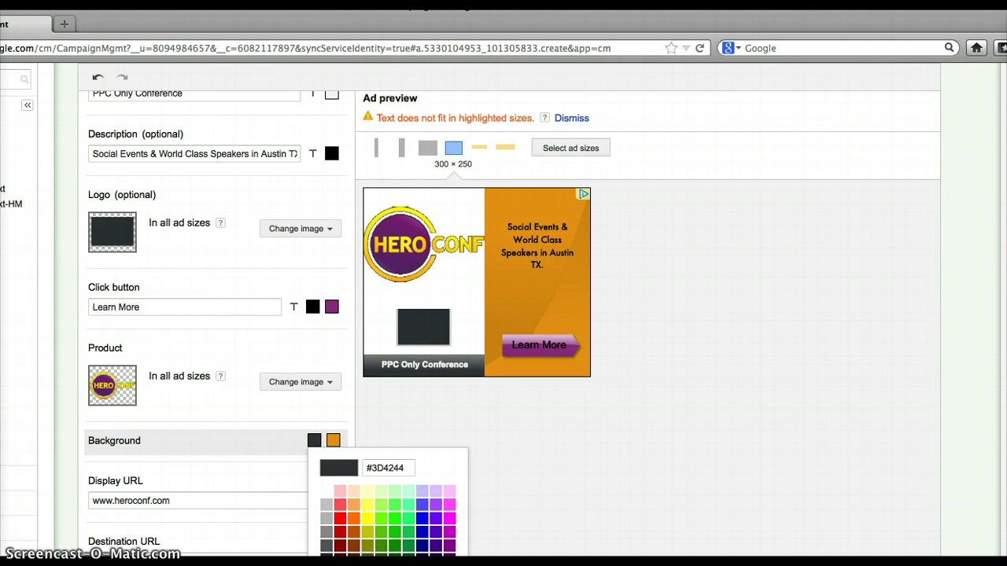
{"action": "scroll", "coordinate": [326, 496], "scroll_direction": "down", "scroll_amount": 3}
{"action": "left_click", "coordinate": [327, 514]}
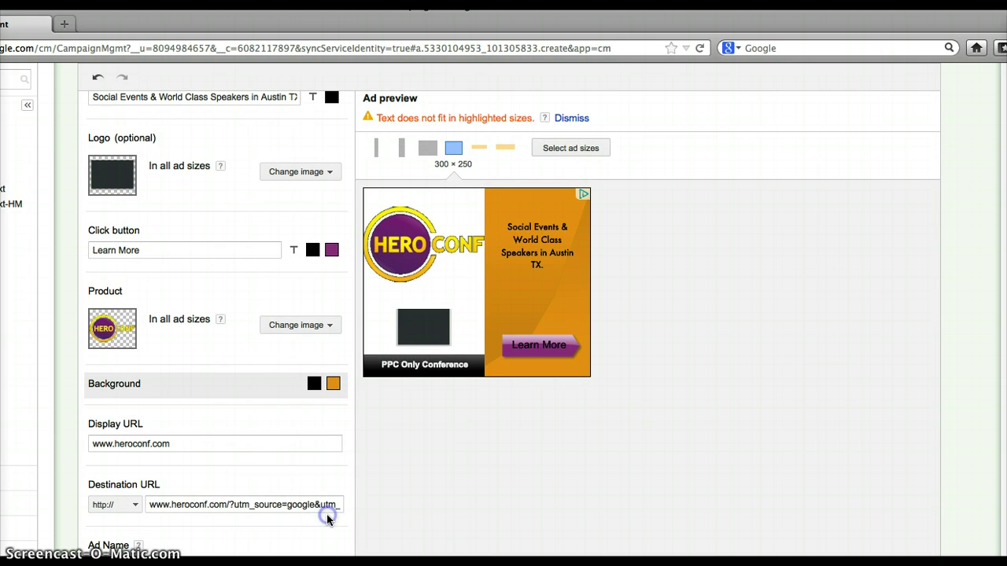
Review the ad's remaining form fields and preview the ad at 336 × 280, 160 × 600 and 120 × 600.
{"action": "scroll", "coordinate": [319, 428], "scroll_direction": "down", "scroll_amount": 5}
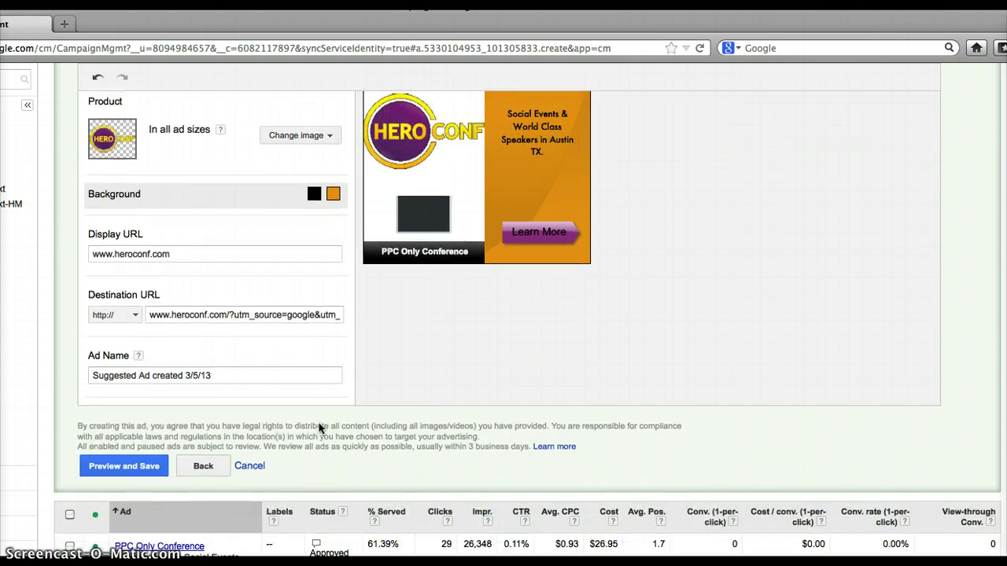
{"action": "scroll", "coordinate": [318, 428], "scroll_direction": "up", "scroll_amount": 6}
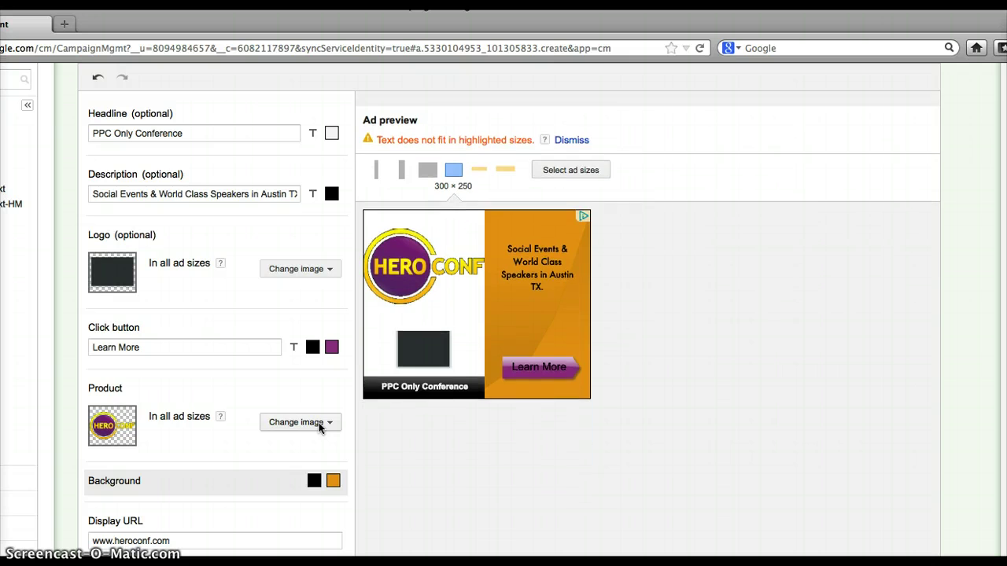
{"action": "scroll", "coordinate": [318, 428], "scroll_direction": "down", "scroll_amount": 3}
{"action": "scroll", "coordinate": [319, 427], "scroll_direction": "down", "scroll_amount": 2}
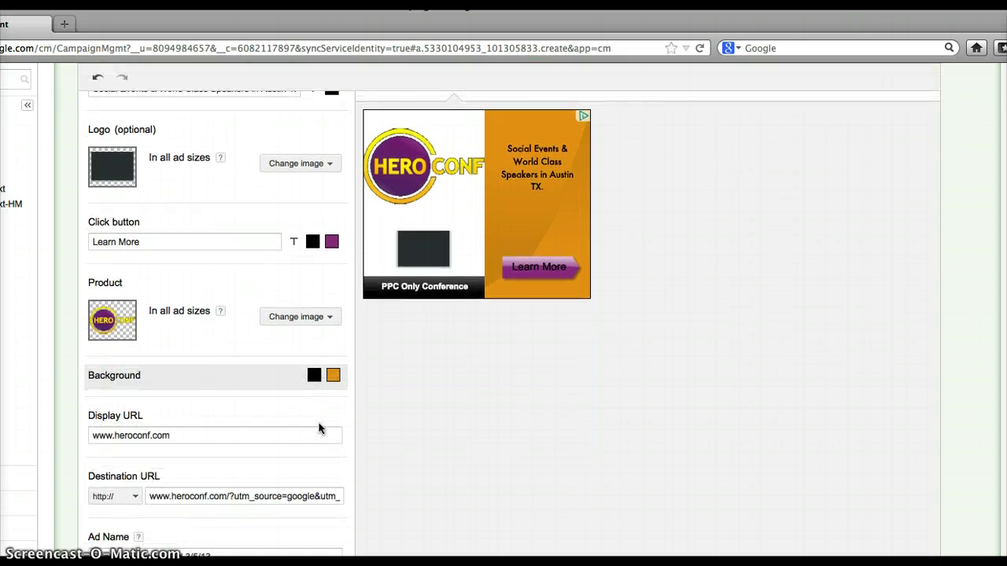
{"action": "scroll", "coordinate": [319, 427], "scroll_direction": "down", "scroll_amount": 2}
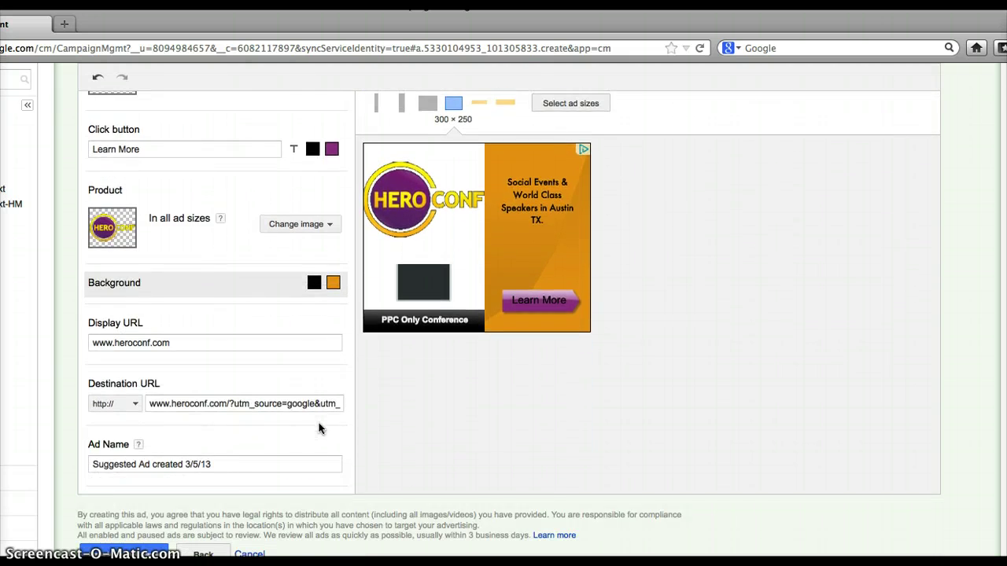
{"action": "scroll", "coordinate": [217, 319], "scroll_direction": "up", "scroll_amount": 2}
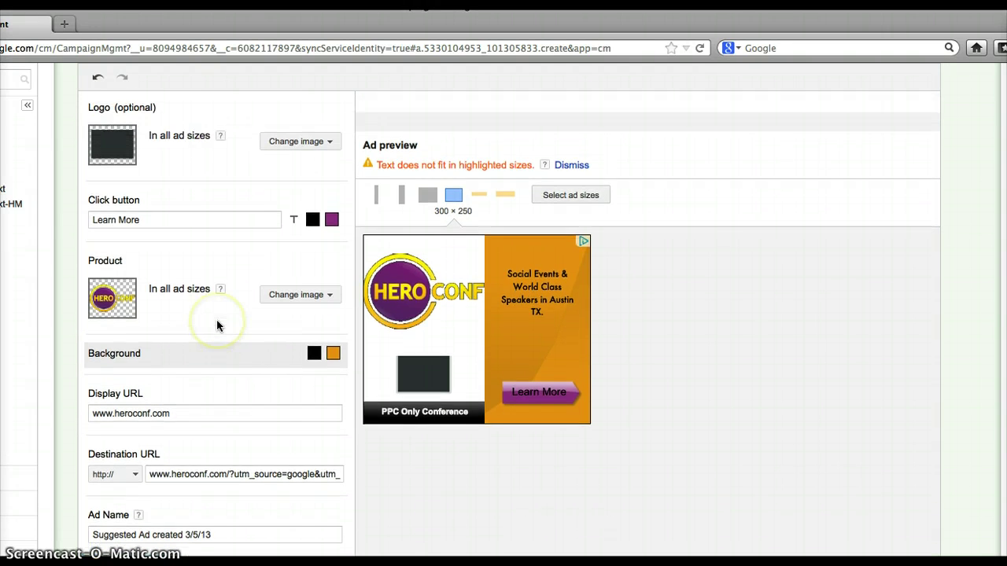
{"action": "left_click", "coordinate": [426, 151]}
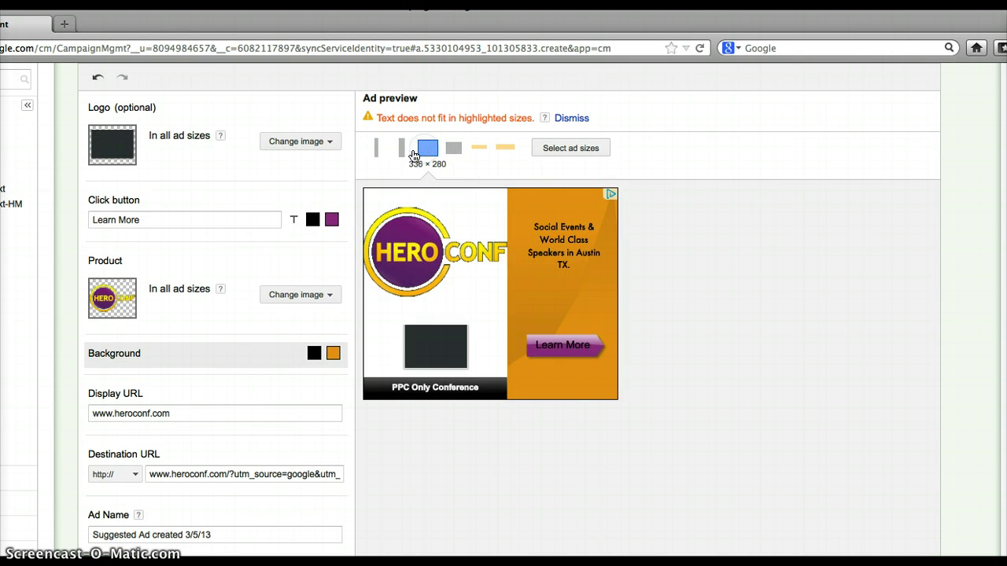
{"action": "left_click", "coordinate": [403, 153]}
{"action": "left_click", "coordinate": [380, 155]}
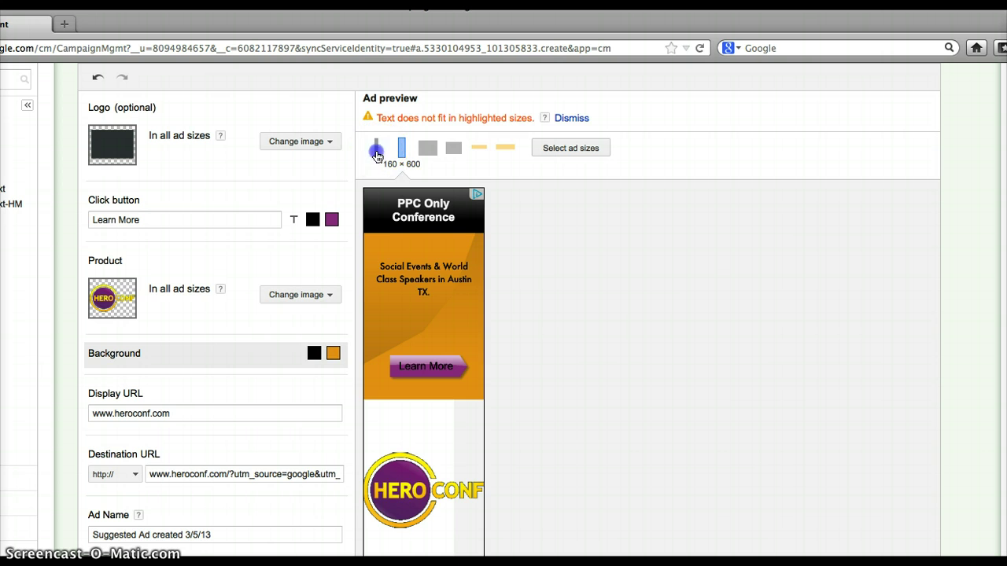
{"action": "scroll", "coordinate": [315, 206], "scroll_direction": "up", "scroll_amount": 3}
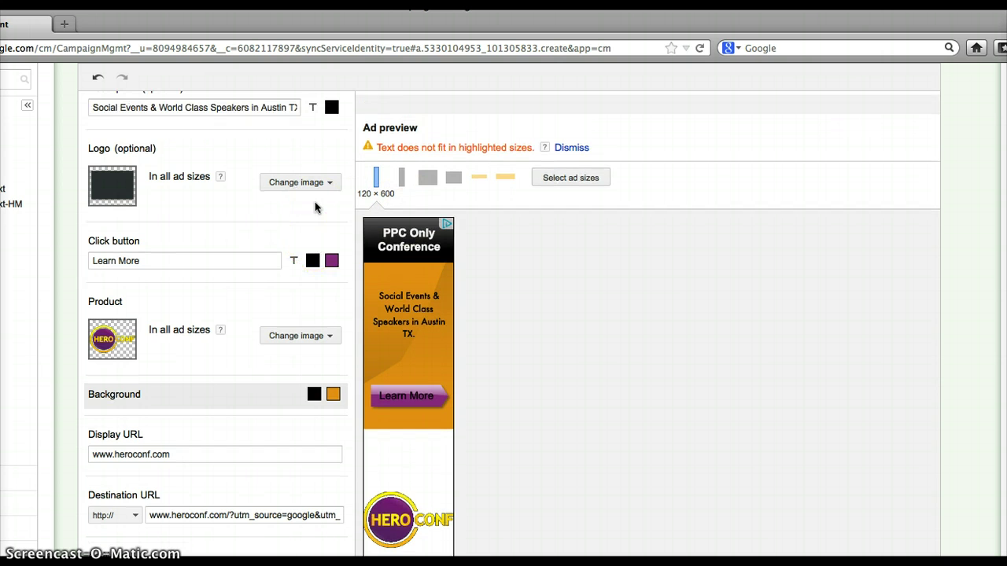
{"action": "scroll", "coordinate": [315, 206], "scroll_direction": "up", "scroll_amount": 2}
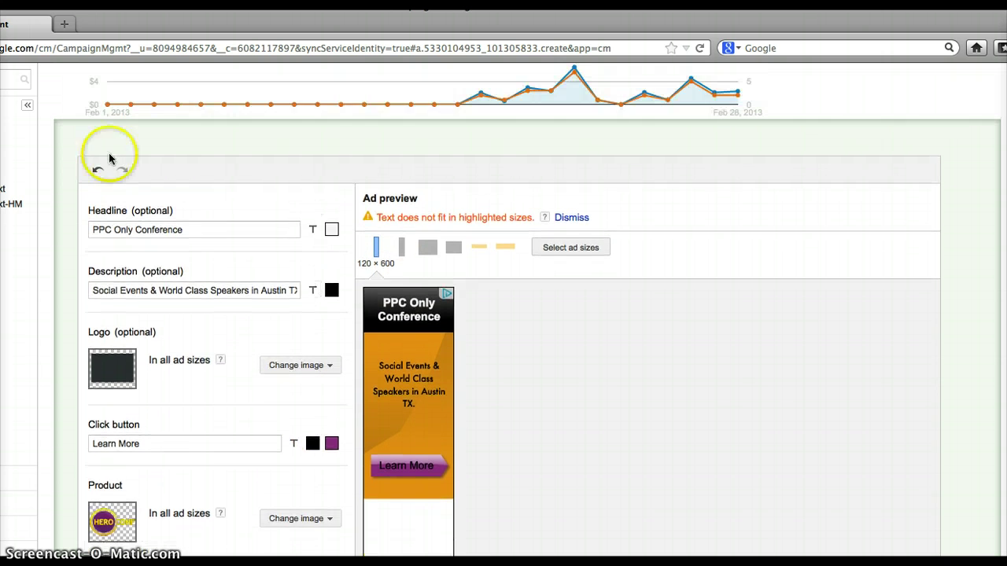
{"action": "scroll", "coordinate": [176, 154], "scroll_direction": "down", "scroll_amount": 10}
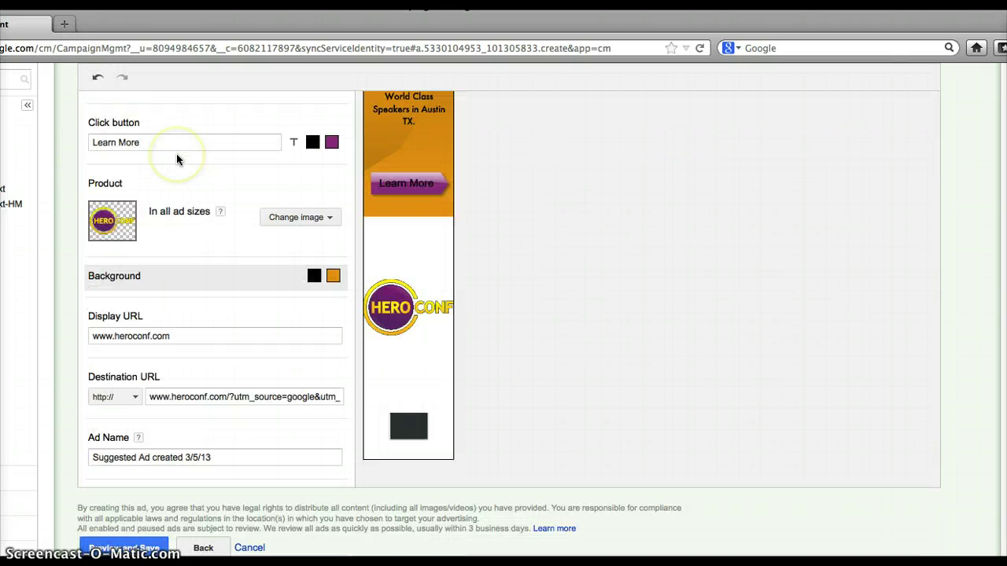
Return to the template gallery, show the Retail templates and open "Roll-over Showcase: 4 Images" for editing.
{"action": "left_click", "coordinate": [215, 356]}
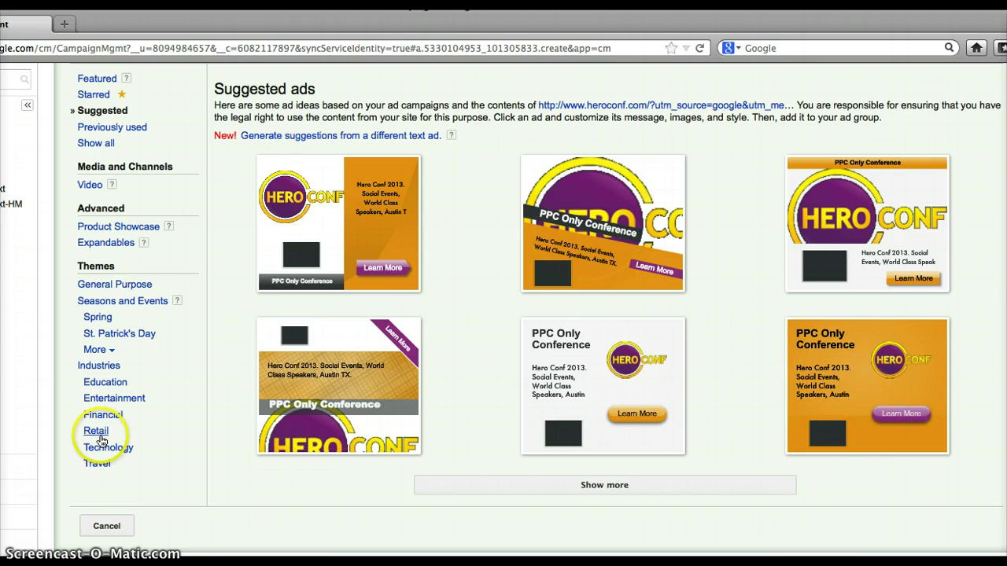
{"action": "left_click", "coordinate": [96, 431]}
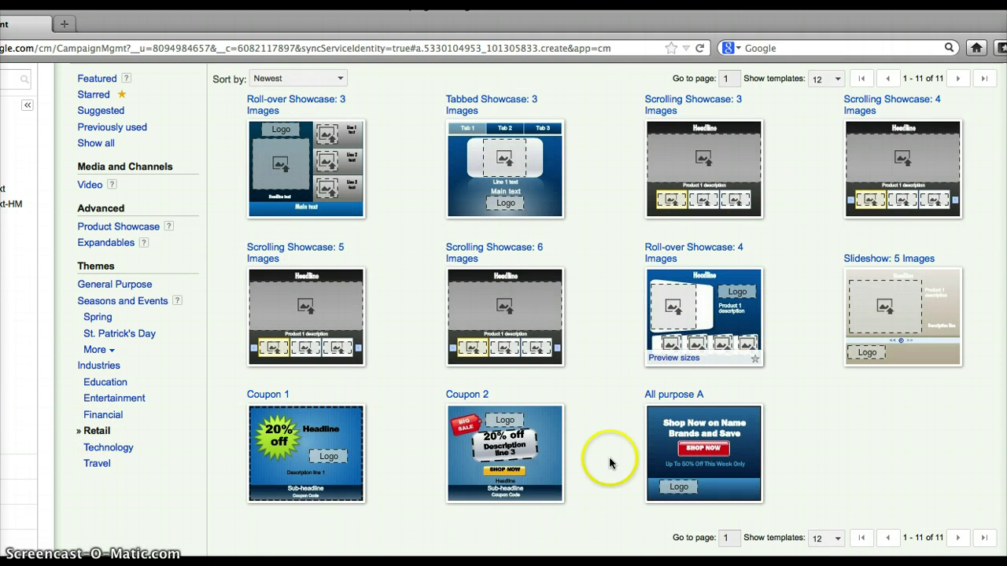
{"action": "mouse_move", "coordinate": [505, 206]}
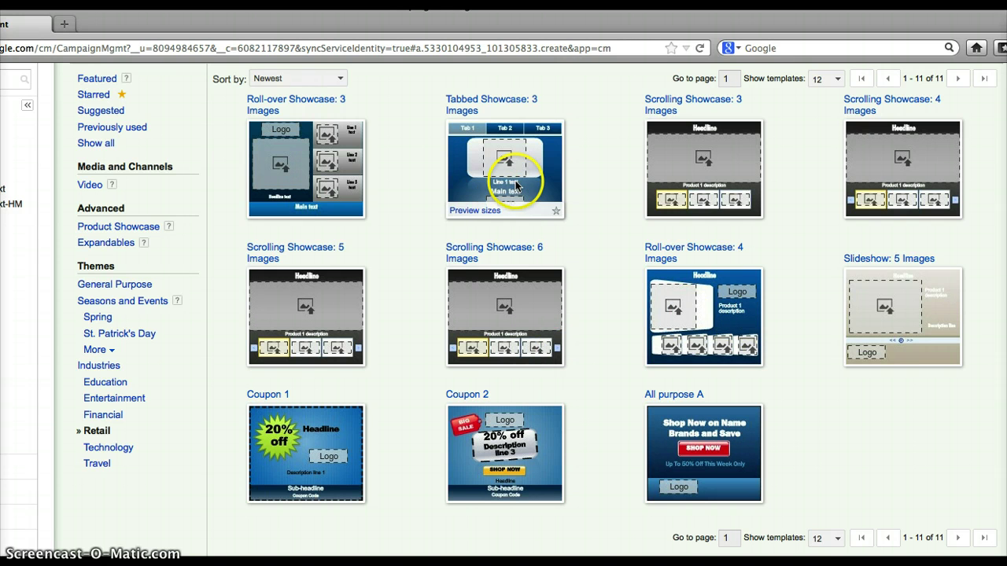
{"action": "mouse_move", "coordinate": [742, 301]}
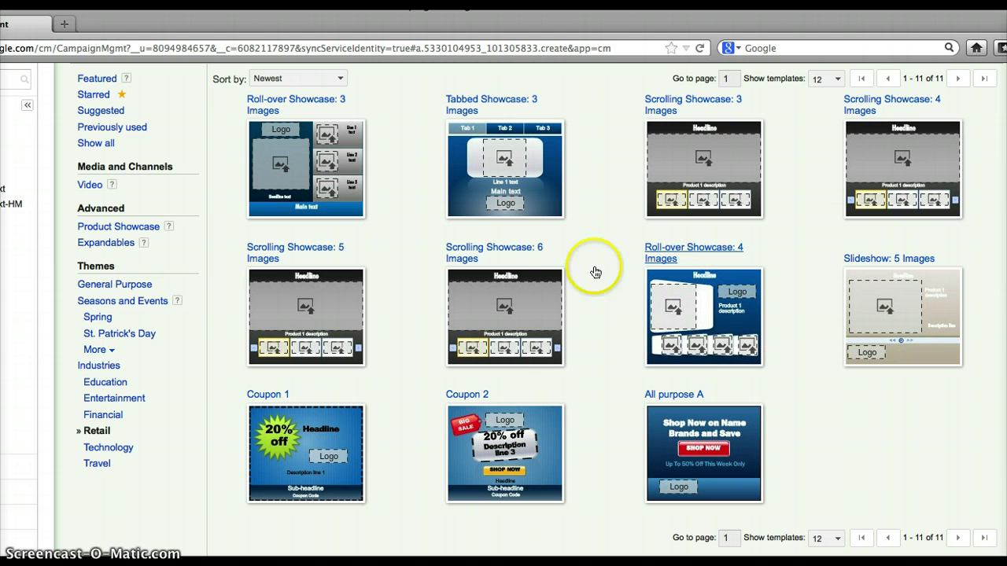
{"action": "left_click", "coordinate": [555, 274]}
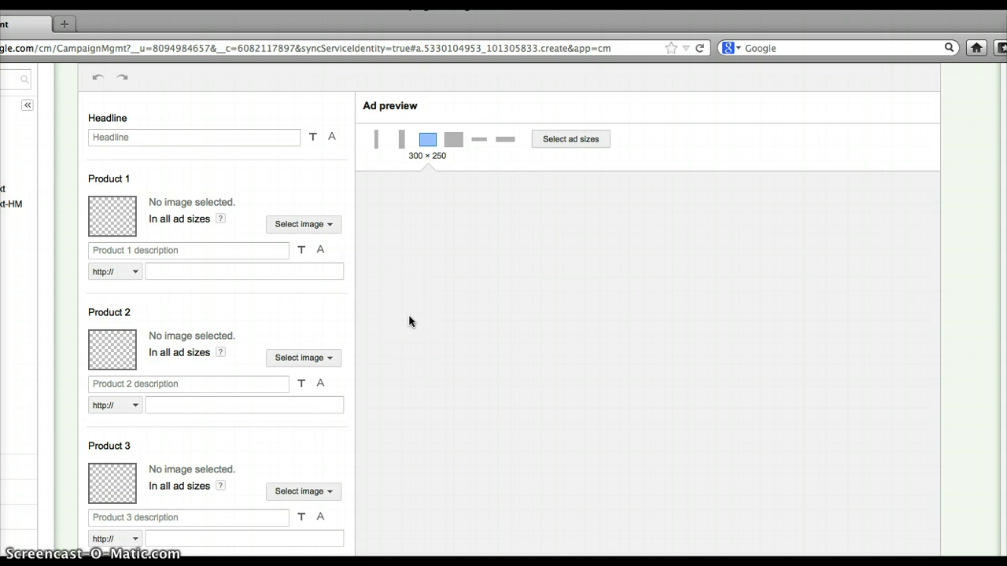
Examine the template's fields for the headline, the four products with their images and links, logo, background and URLs.
{"action": "left_click", "coordinate": [169, 273]}
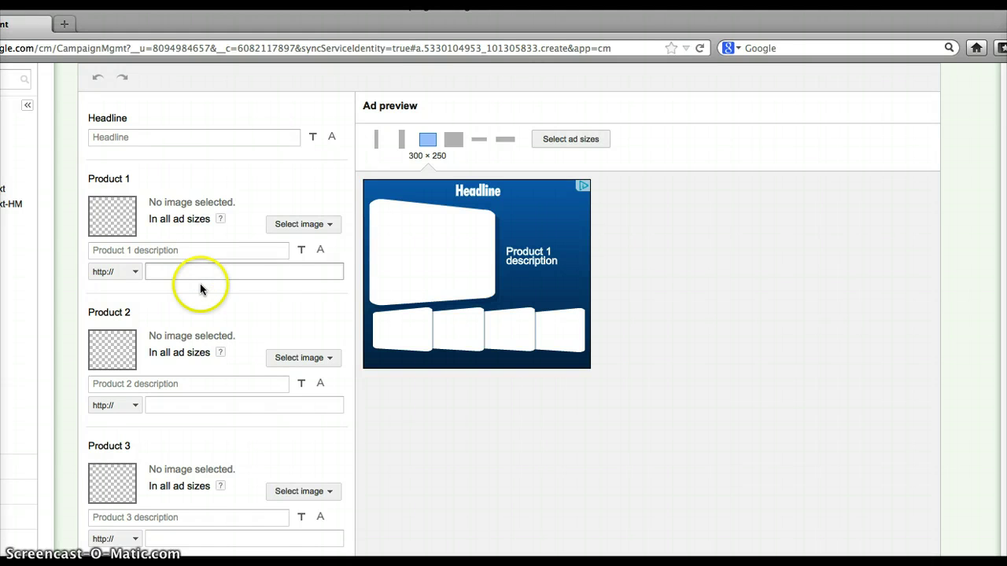
{"action": "left_click", "coordinate": [198, 285]}
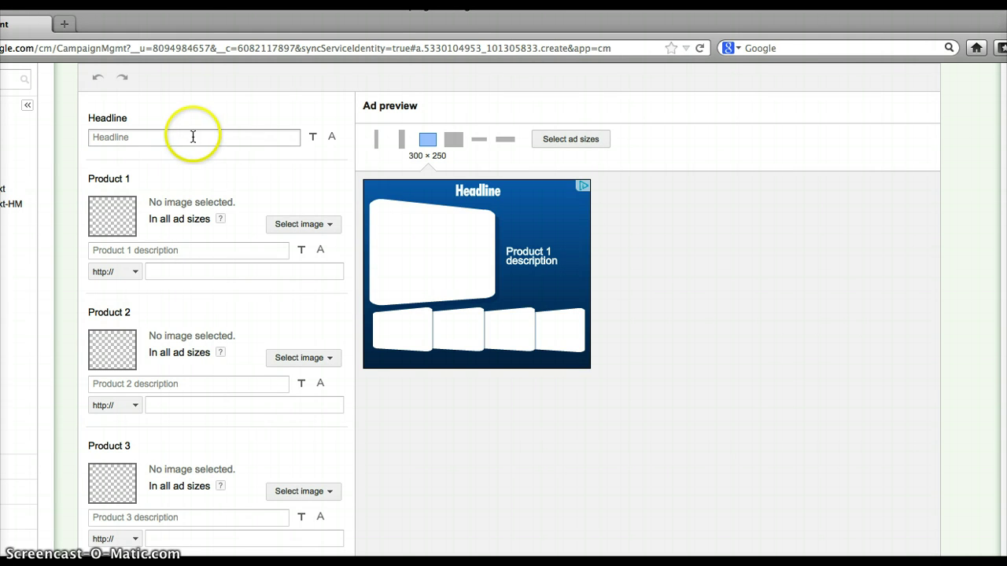
{"action": "scroll", "coordinate": [256, 336], "scroll_direction": "down", "scroll_amount": 3}
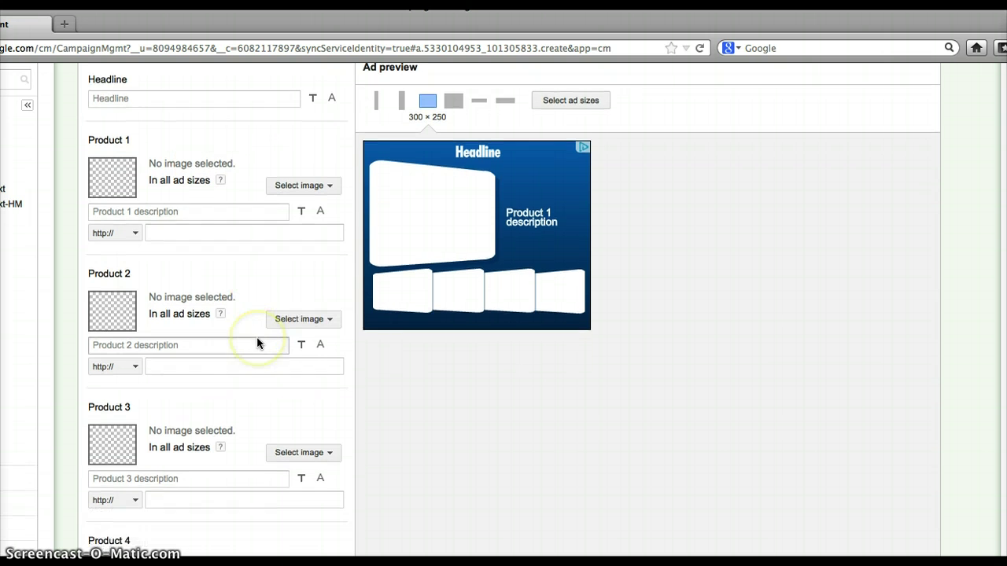
{"action": "scroll", "coordinate": [197, 203], "scroll_direction": "down", "scroll_amount": 10}
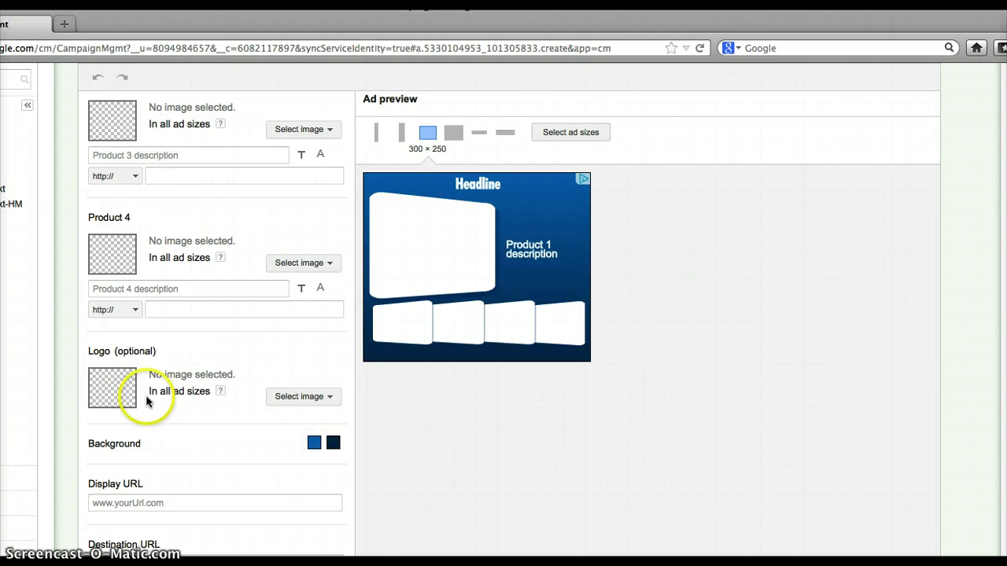
{"action": "scroll", "coordinate": [184, 472], "scroll_direction": "down", "scroll_amount": 2}
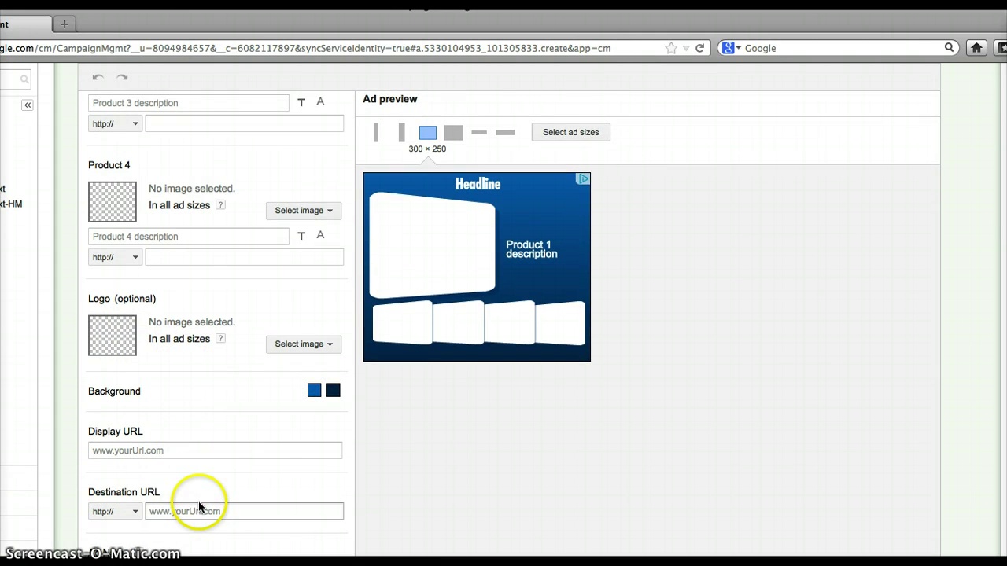
{"action": "scroll", "coordinate": [198, 501], "scroll_direction": "down", "scroll_amount": 1}
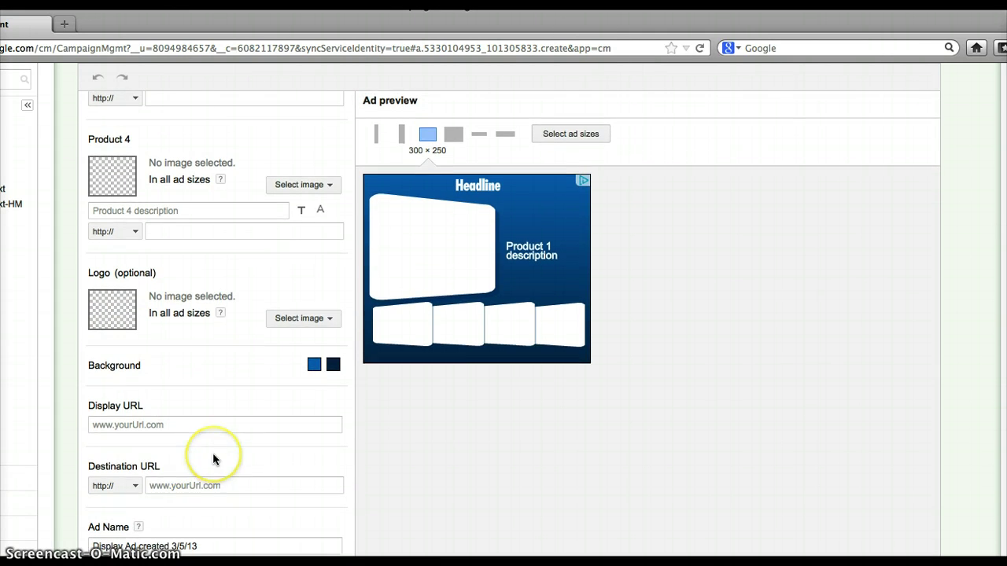
{"action": "scroll", "coordinate": [216, 461], "scroll_direction": "up", "scroll_amount": 6}
{"action": "scroll", "coordinate": [214, 459], "scroll_direction": "up", "scroll_amount": 7}
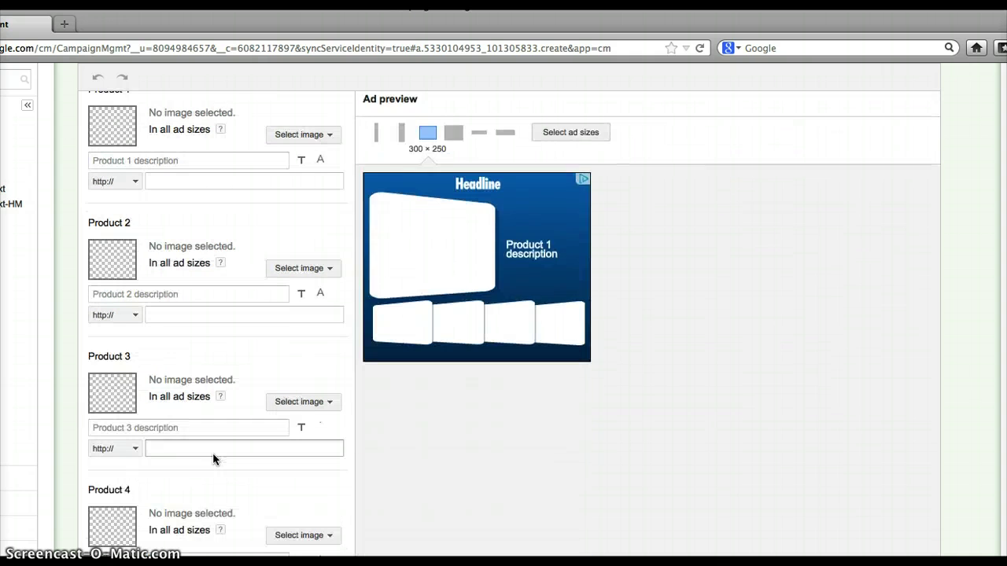
Change the template's background gradient to dark purple for the first color and bright green for the second.
{"action": "scroll", "coordinate": [213, 460], "scroll_direction": "down", "scroll_amount": 12}
{"action": "left_click", "coordinate": [293, 408]}
{"action": "left_click", "coordinate": [312, 391]}
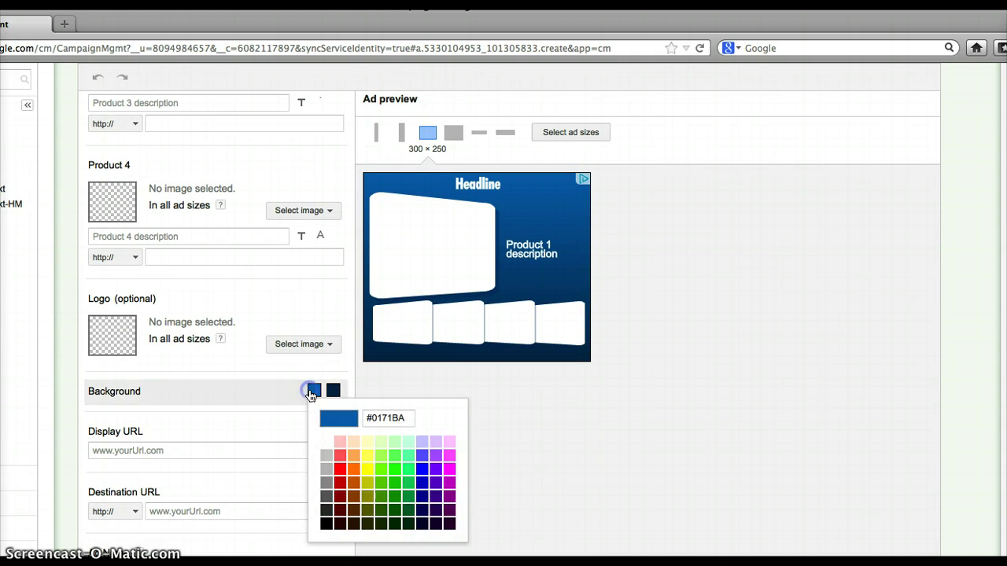
{"action": "left_click", "coordinate": [434, 513]}
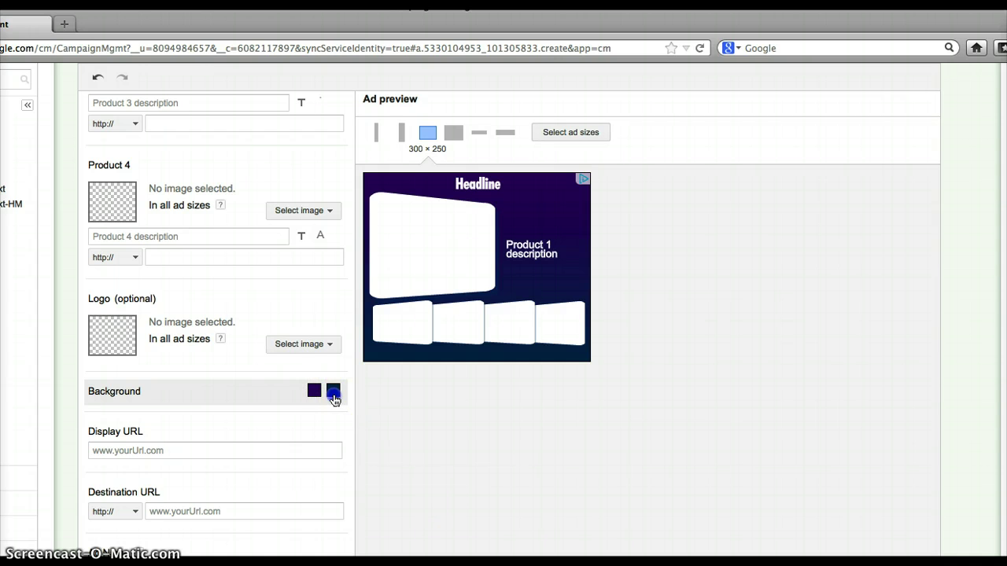
{"action": "left_click", "coordinate": [333, 391]}
{"action": "left_click", "coordinate": [410, 478]}
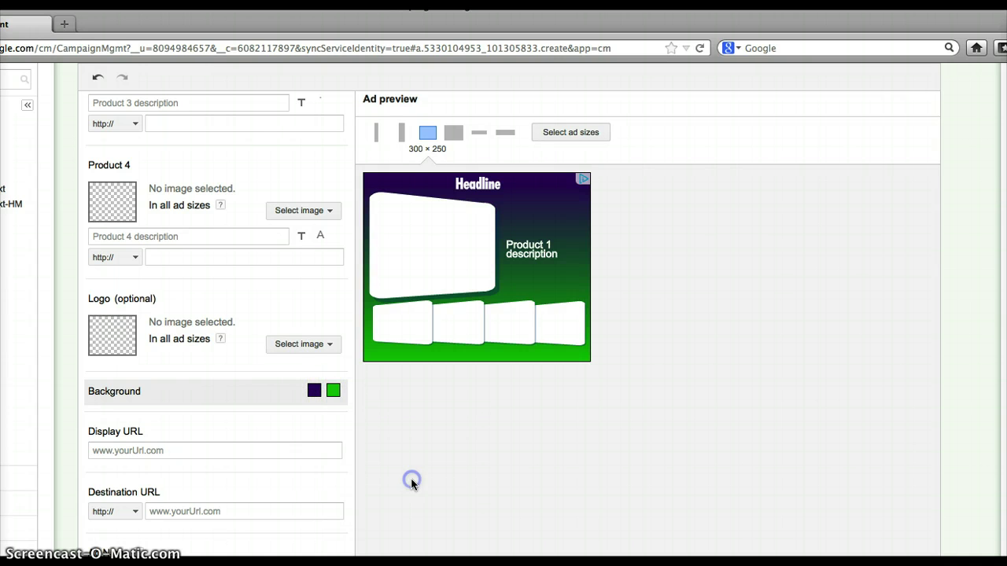
{"action": "scroll", "coordinate": [162, 353], "scroll_direction": "up", "scroll_amount": 5}
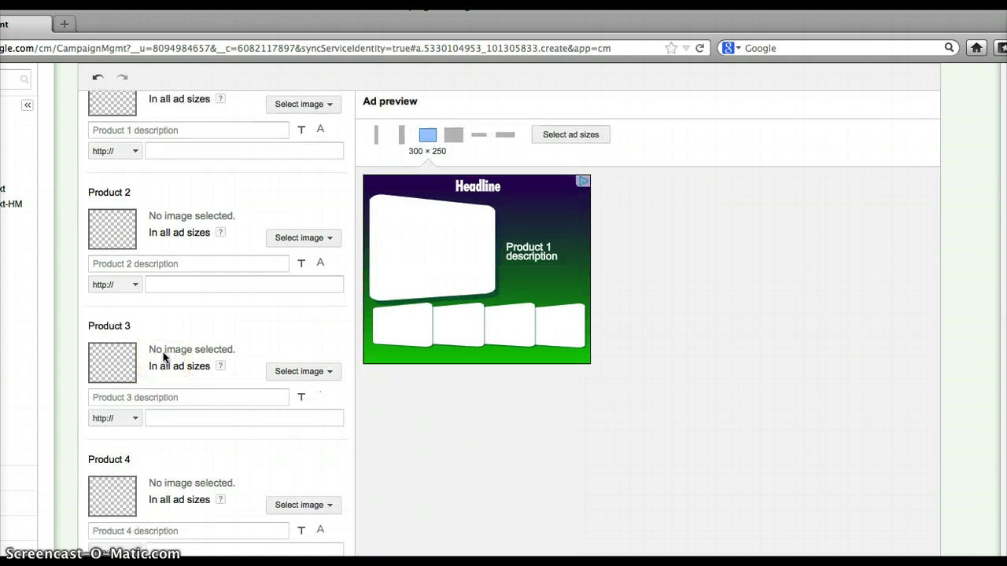
{"action": "scroll", "coordinate": [162, 356], "scroll_direction": "up", "scroll_amount": 3}
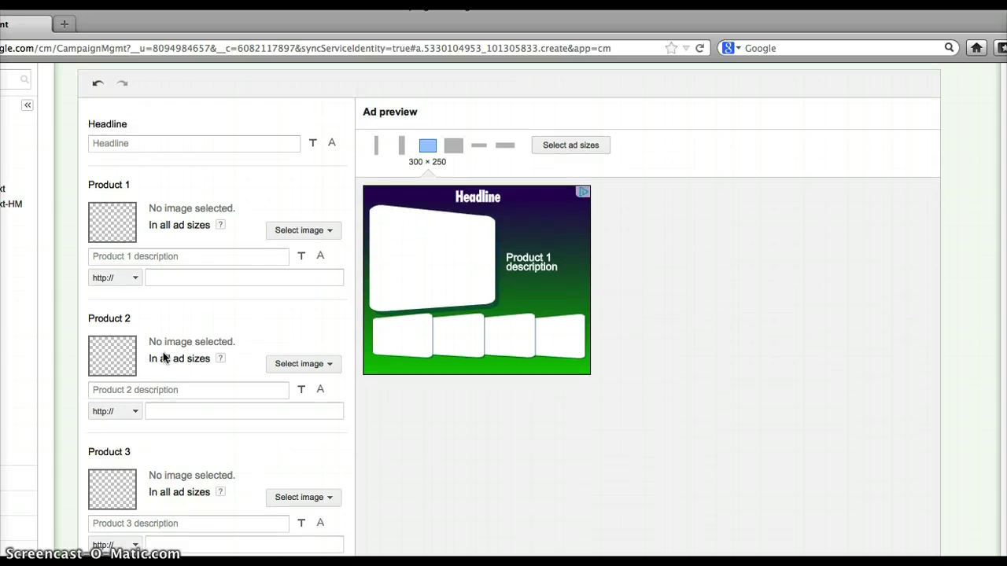